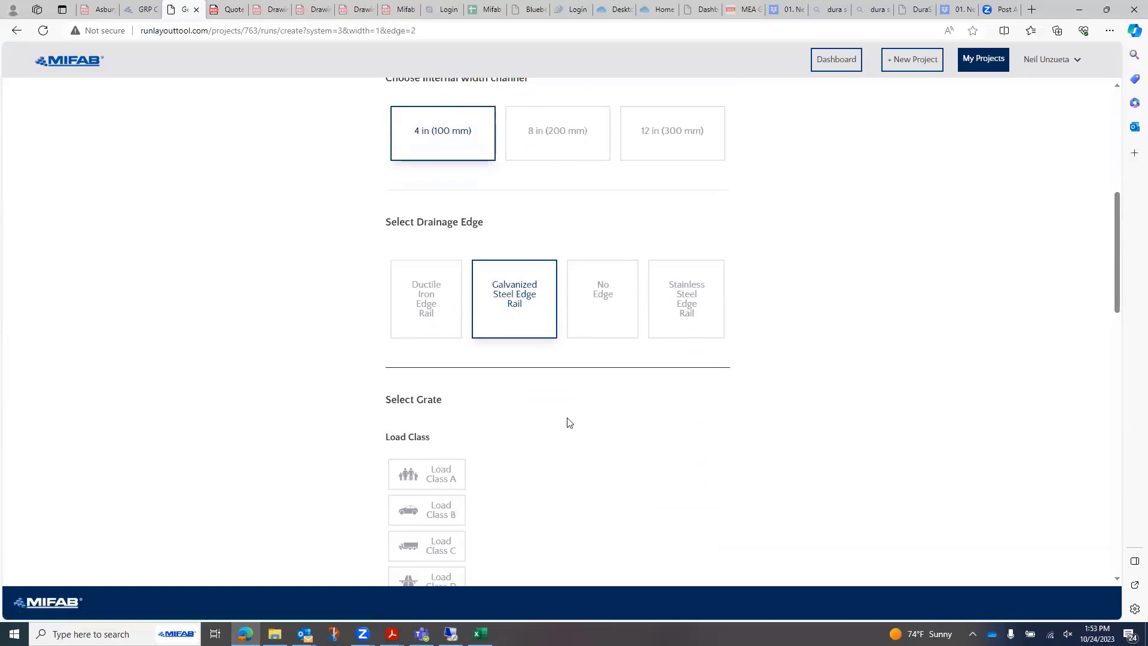
# Try the No Edge, Stainless Steel and Ductile Iron drainage edge options to compare the load classes and grates each offers
pyautogui.scroll(-4, 569, 423)
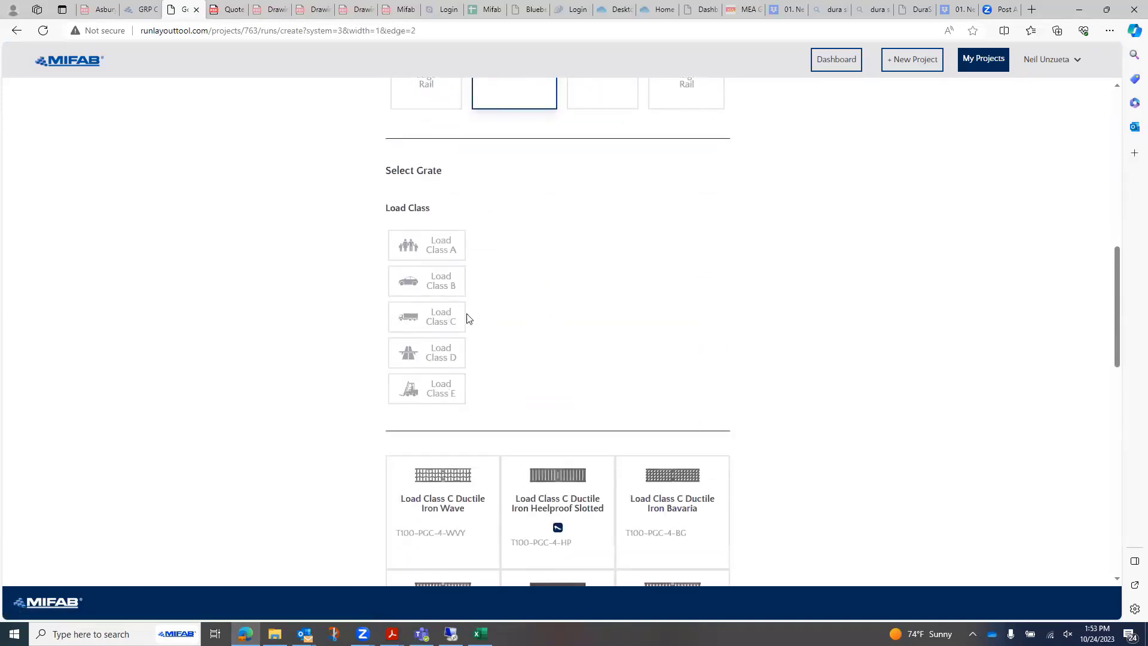
pyautogui.scroll(3, 468, 318)
pyautogui.click(604, 248)
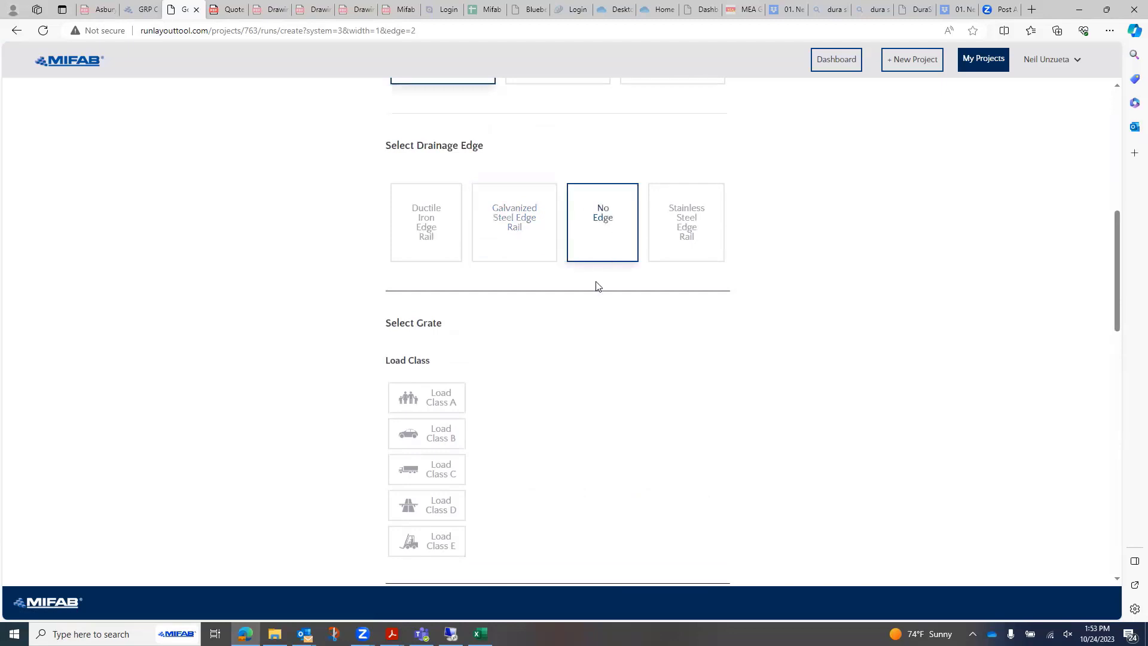
pyautogui.scroll(-4, 574, 272)
pyautogui.scroll(3, 526, 239)
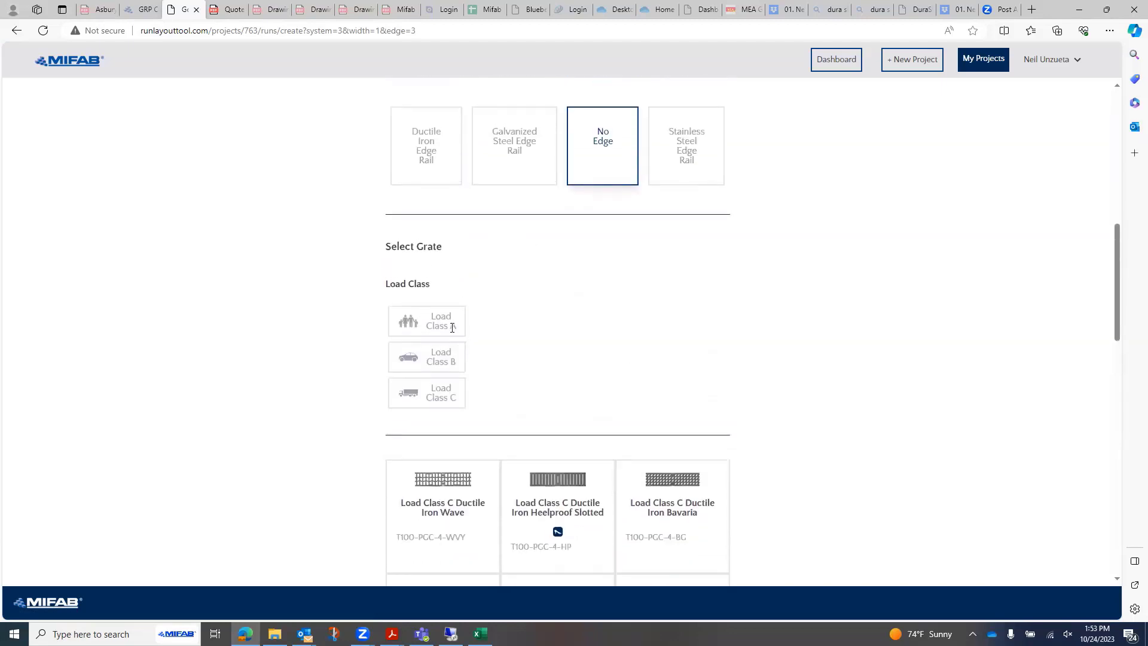
pyautogui.click(644, 180)
pyautogui.scroll(-2, 530, 247)
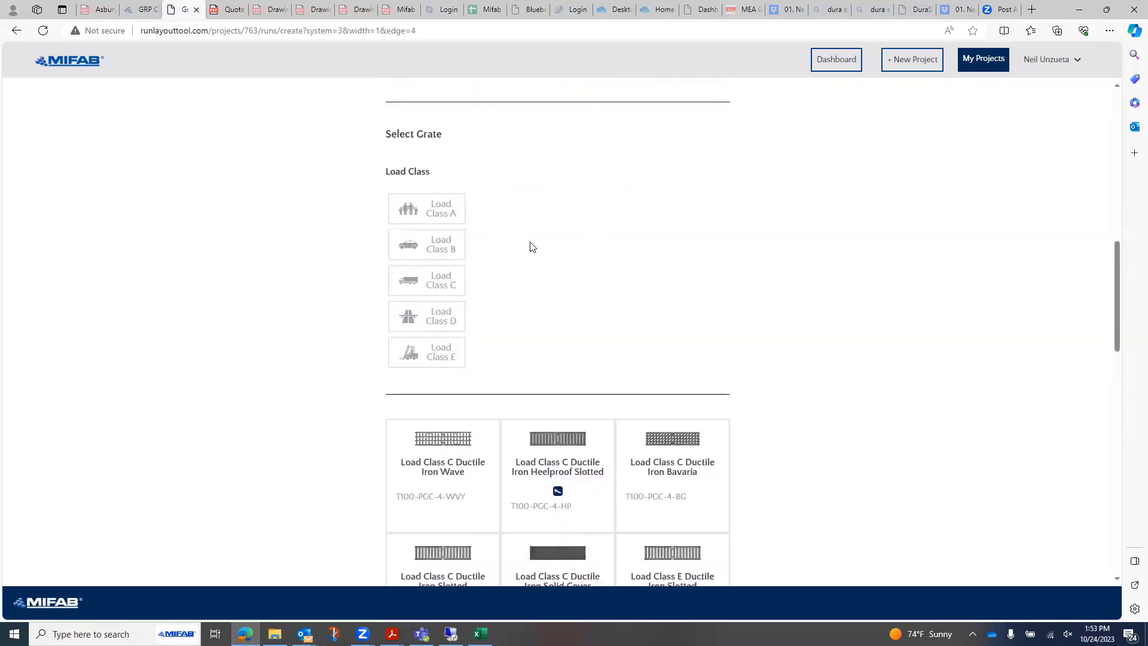
pyautogui.scroll(3, 450, 339)
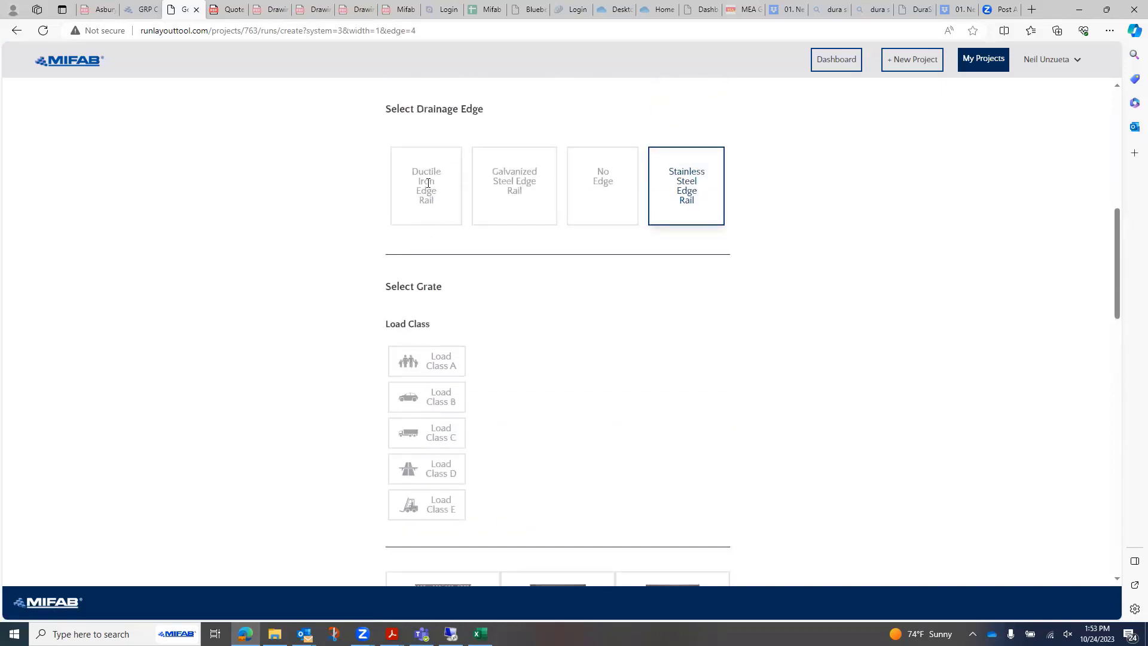
pyautogui.click(426, 180)
pyautogui.scroll(-1, 487, 299)
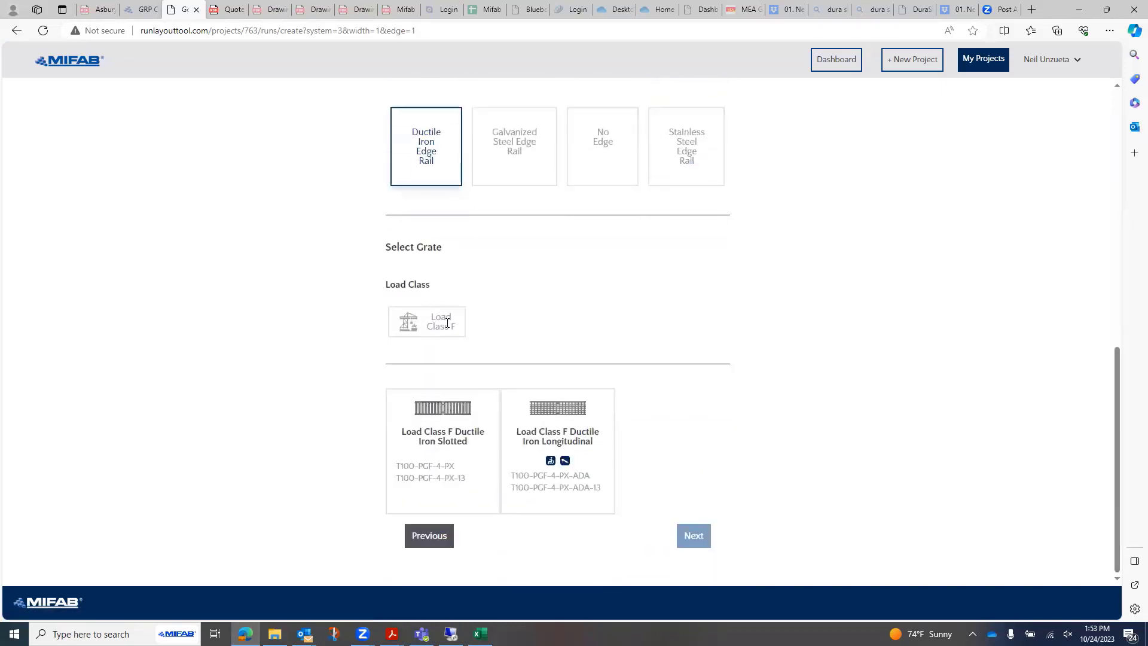
pyautogui.click(606, 163)
# Choose the Galvanized Steel Edge Rail with the Load Class E Ductile Iron Longitudinal grate, T100-PGE-4-ADA, and continue to the run length
pyautogui.click(536, 177)
pyautogui.scroll(-2, 538, 289)
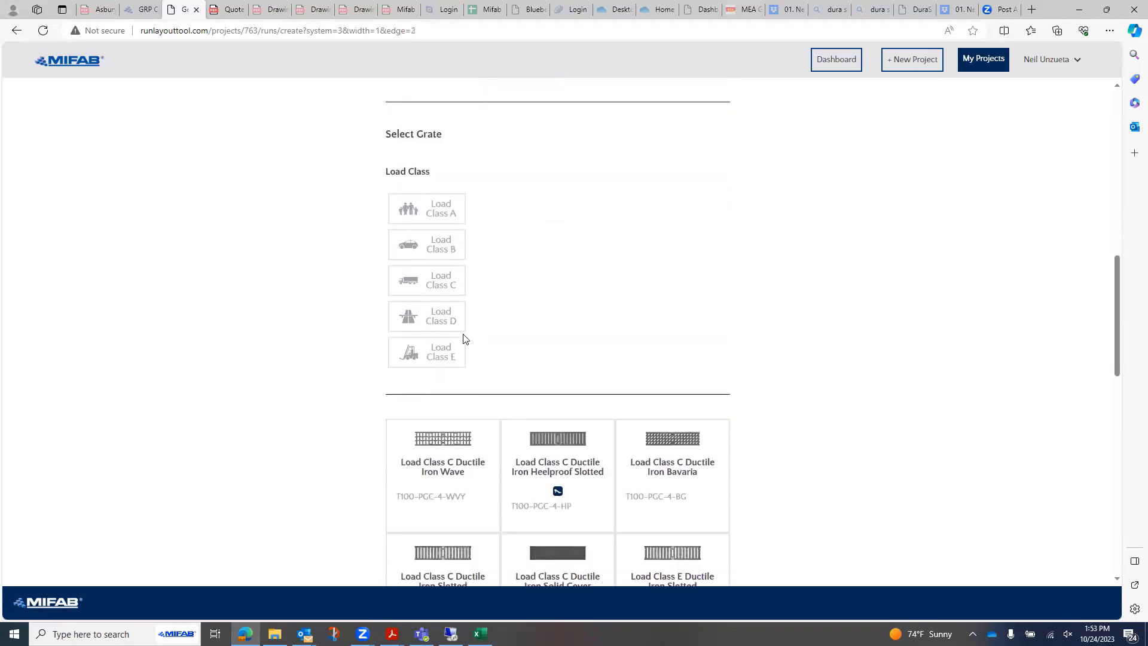
pyautogui.click(433, 354)
pyautogui.scroll(-2, 556, 328)
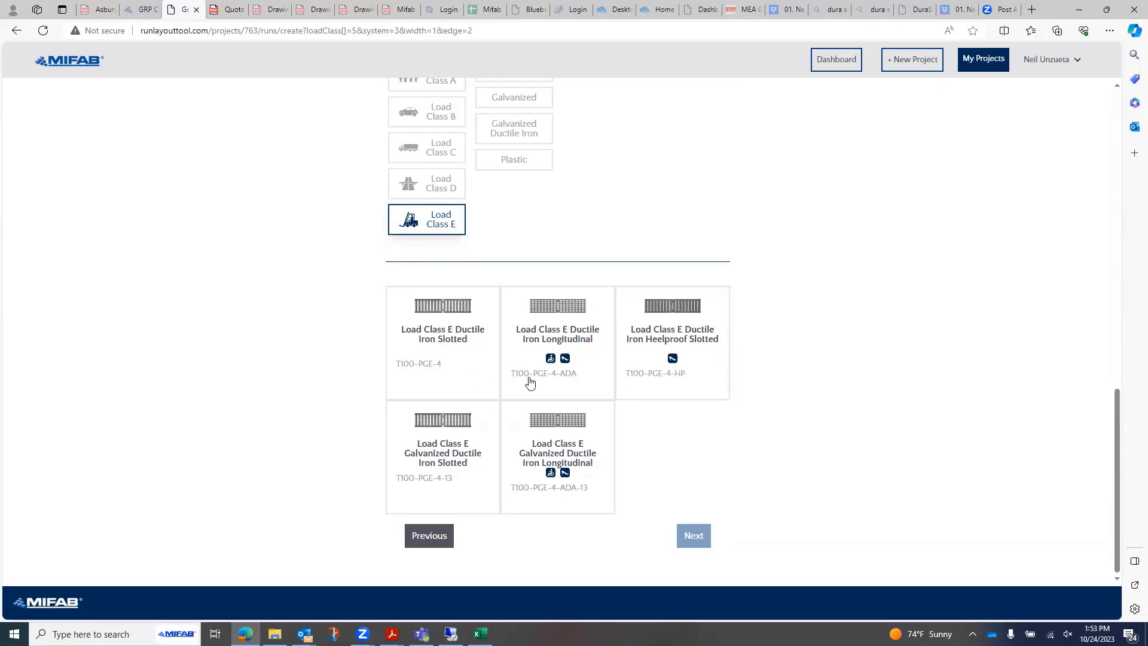
pyautogui.click(565, 383)
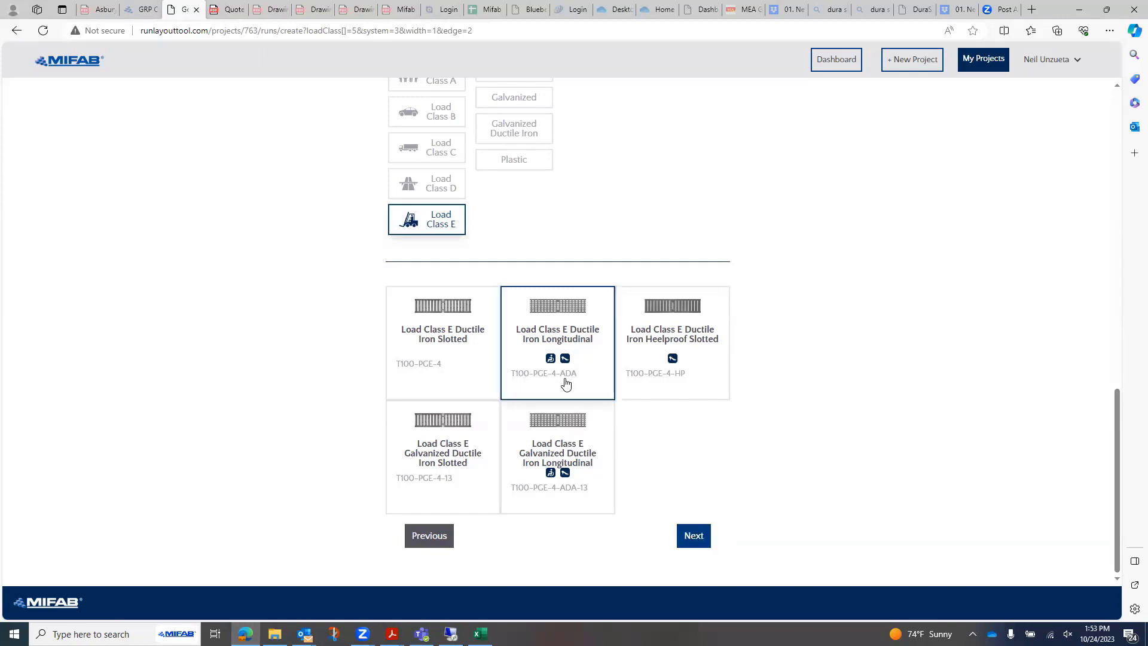
pyautogui.click(704, 534)
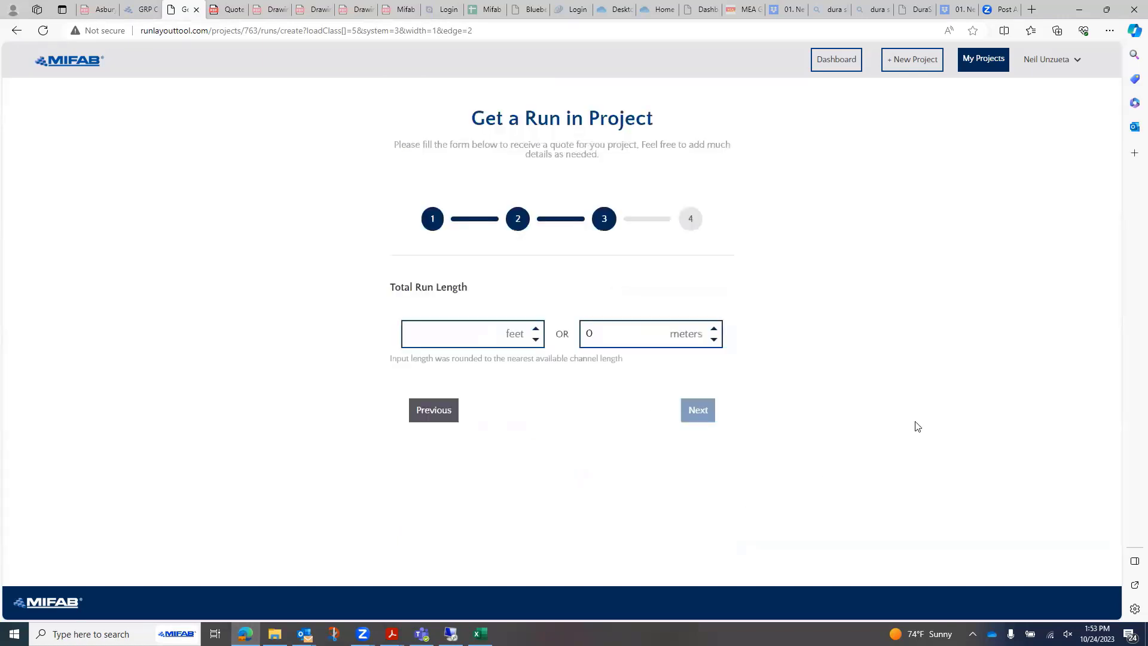
# Set the total run length to 70.5 feet and make it a sloped run
pyautogui.click(426, 334)
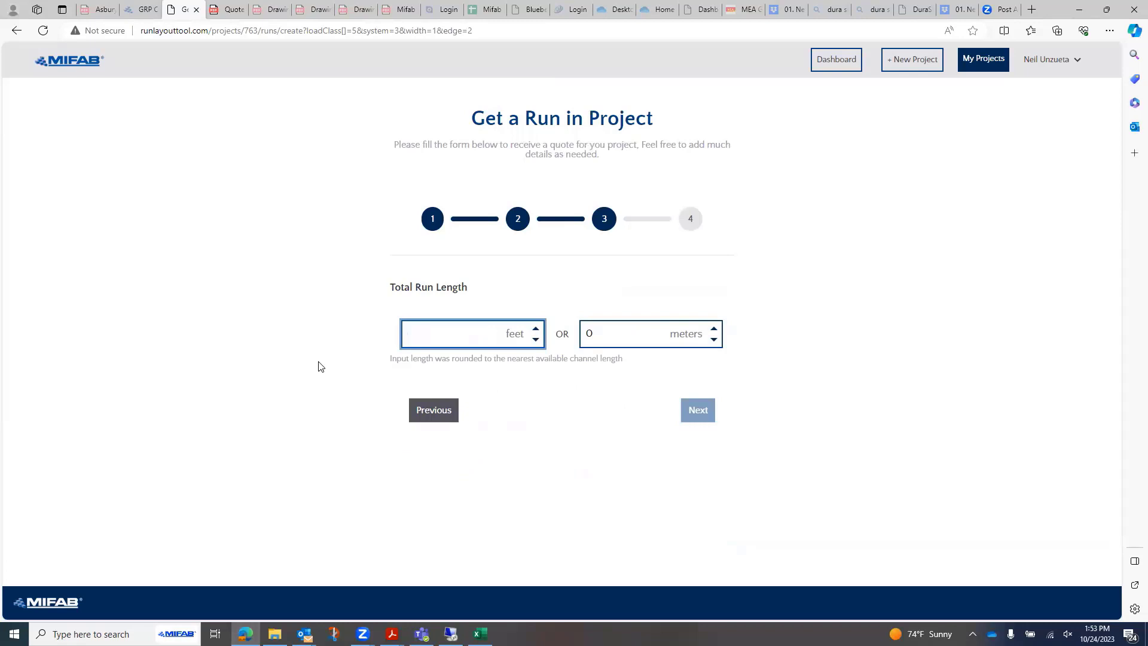
pyautogui.write('70.5')
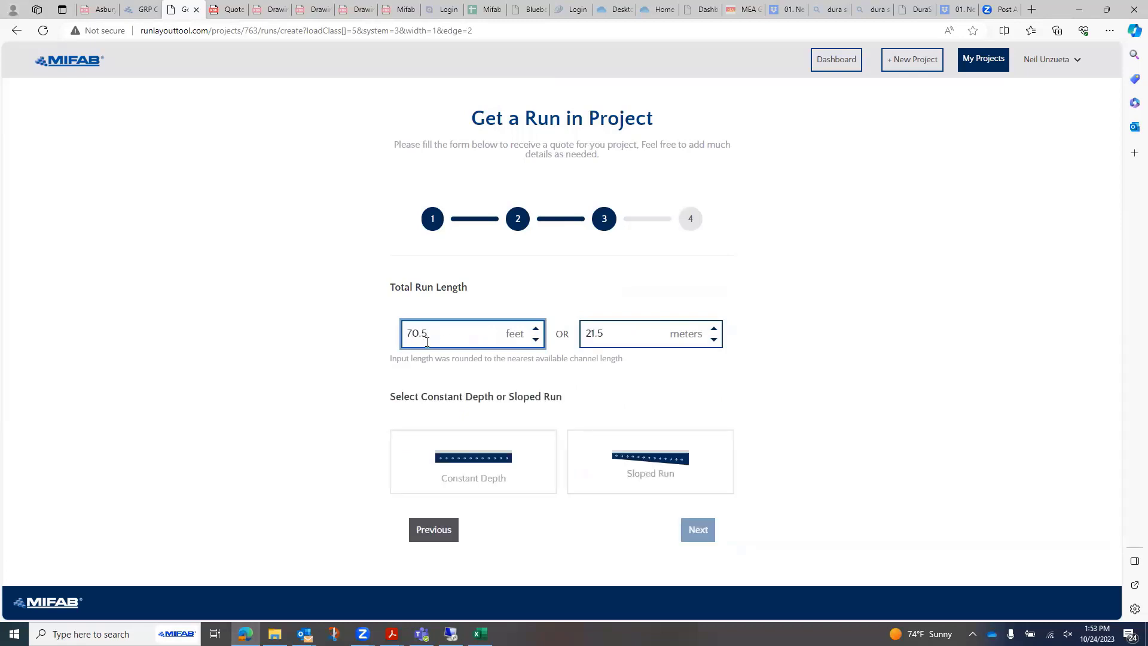
pyautogui.click(537, 340)
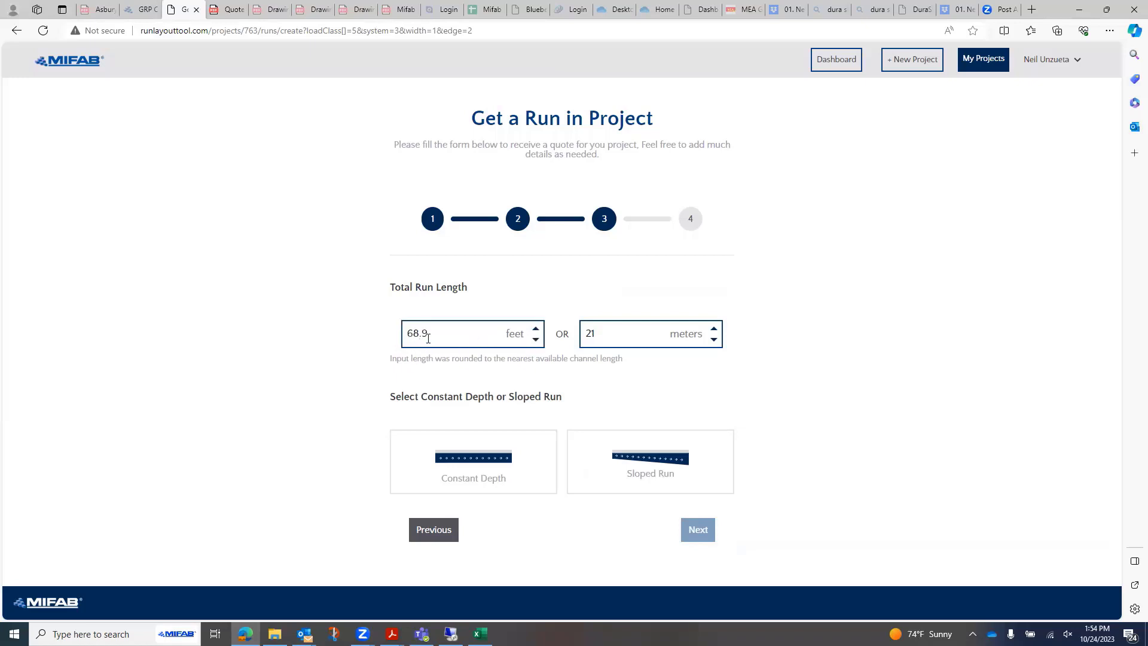
pyautogui.click(535, 329)
pyautogui.click(677, 460)
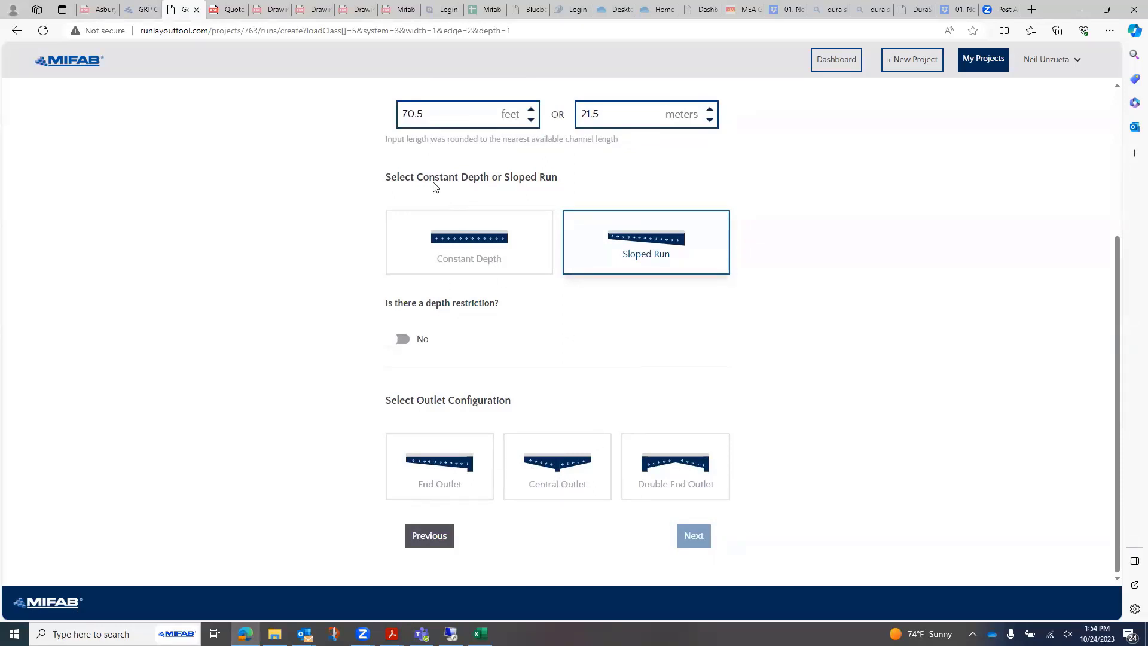
# Try a central outlet positioned 34.5 feet from the left end of the run
pyautogui.click(559, 483)
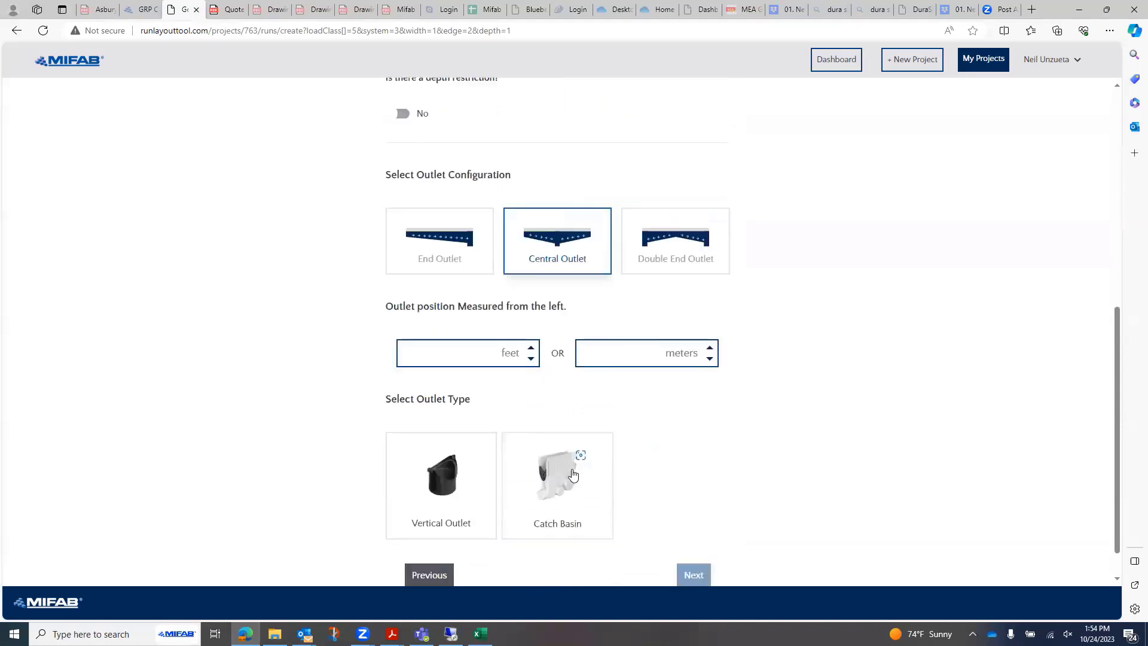
pyautogui.scroll(7, 478, 319)
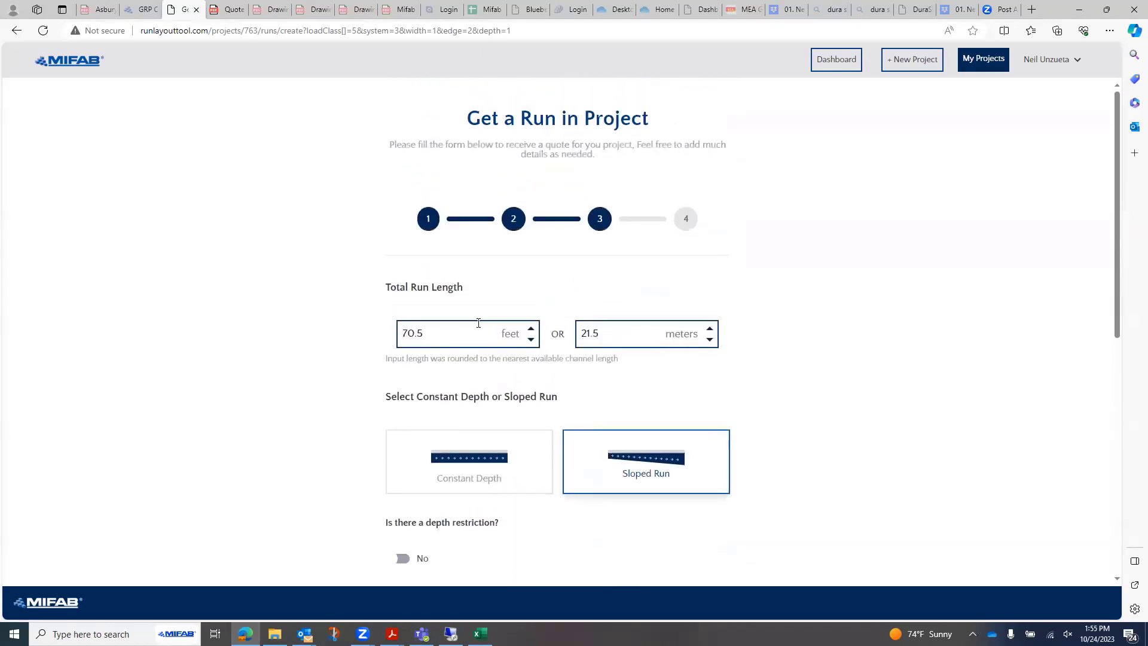
pyautogui.scroll(-6, 477, 323)
pyautogui.click(465, 410)
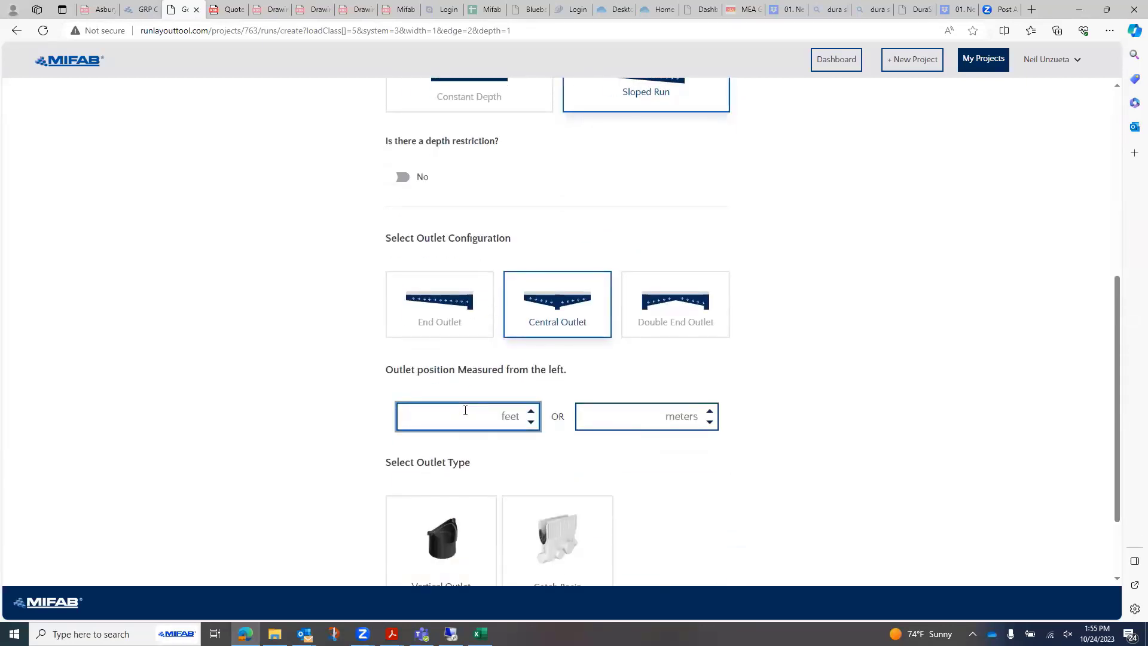
pyautogui.write('34.5')
# Configure an end outlet with a catch basin and 6" outlet size, and confirm the run design
pyautogui.click(445, 323)
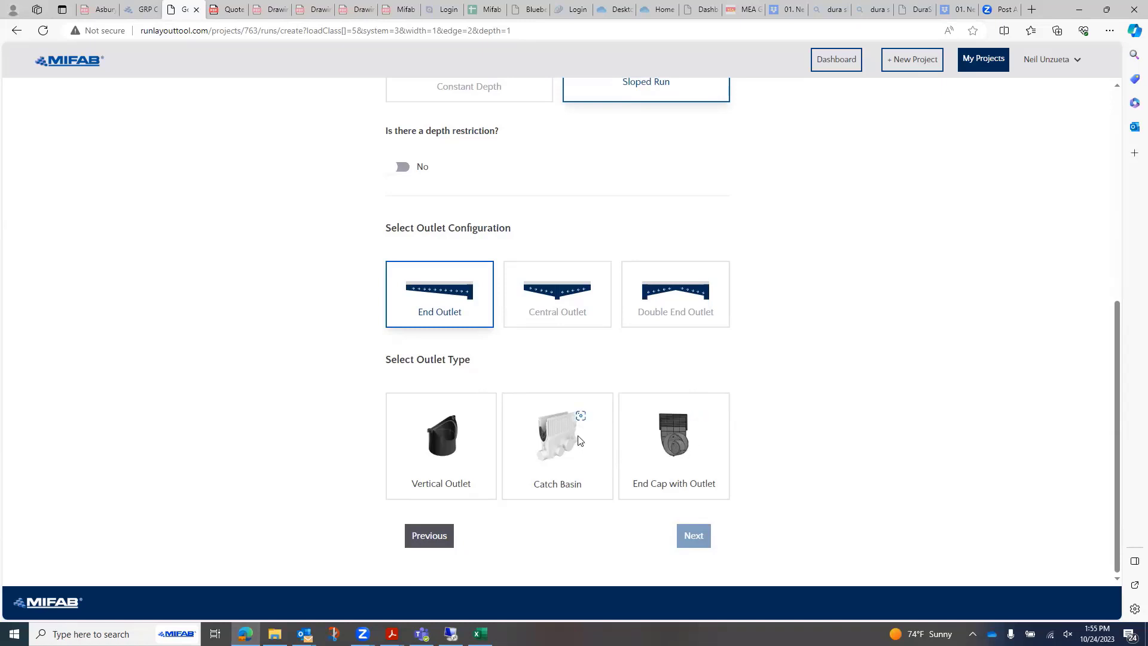
pyautogui.click(543, 449)
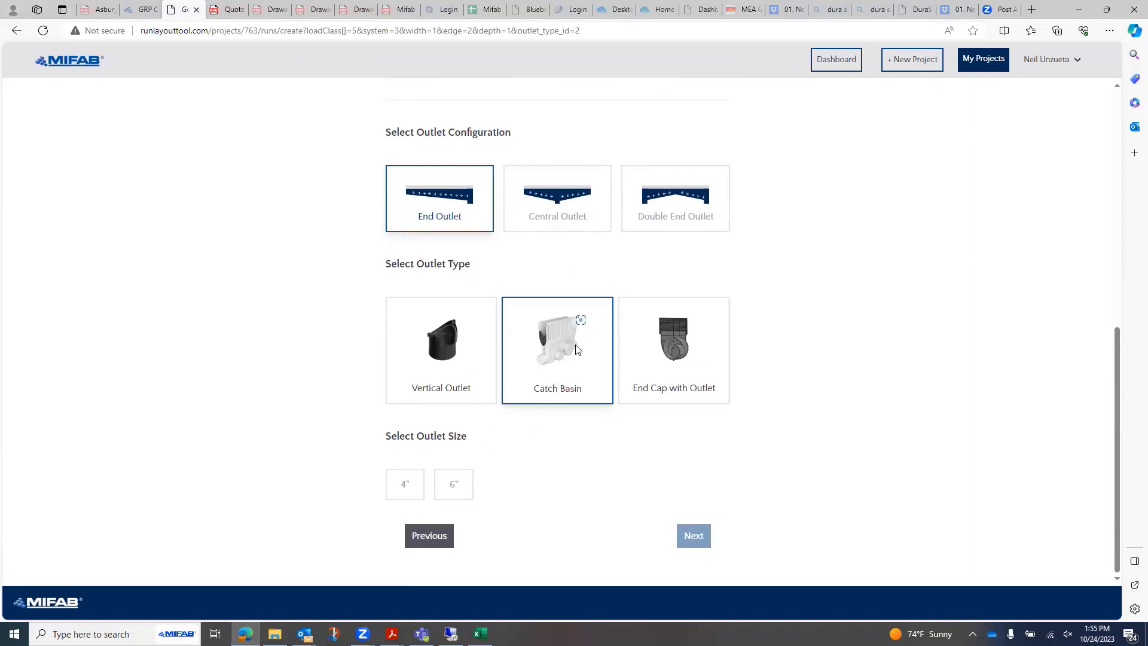
pyautogui.click(465, 489)
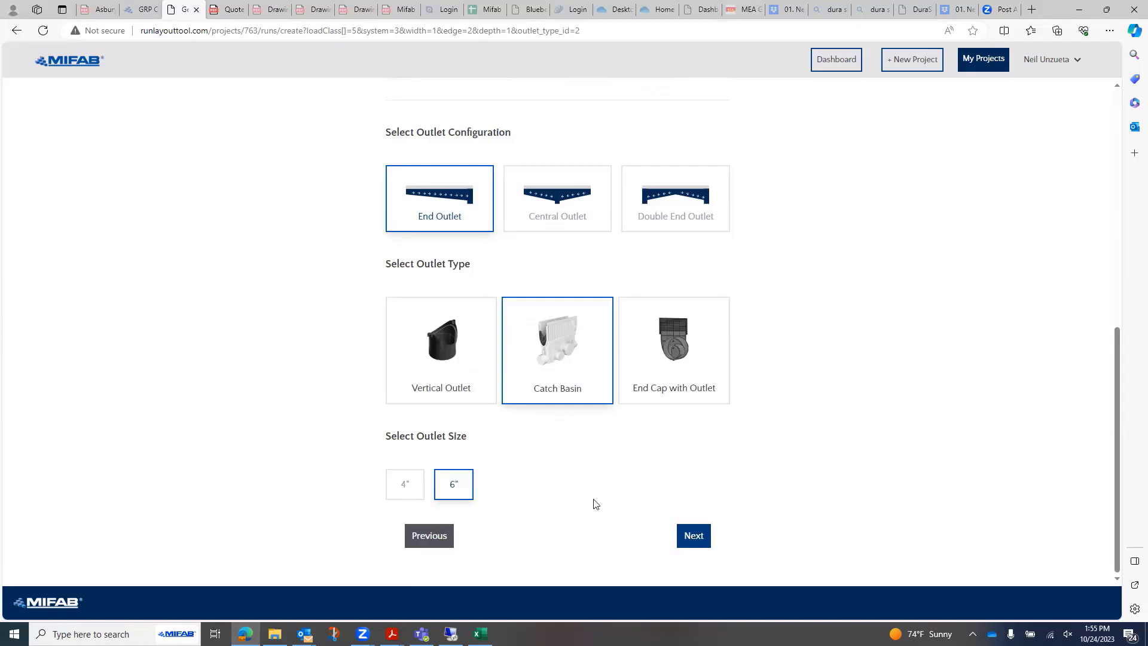
pyautogui.click(687, 540)
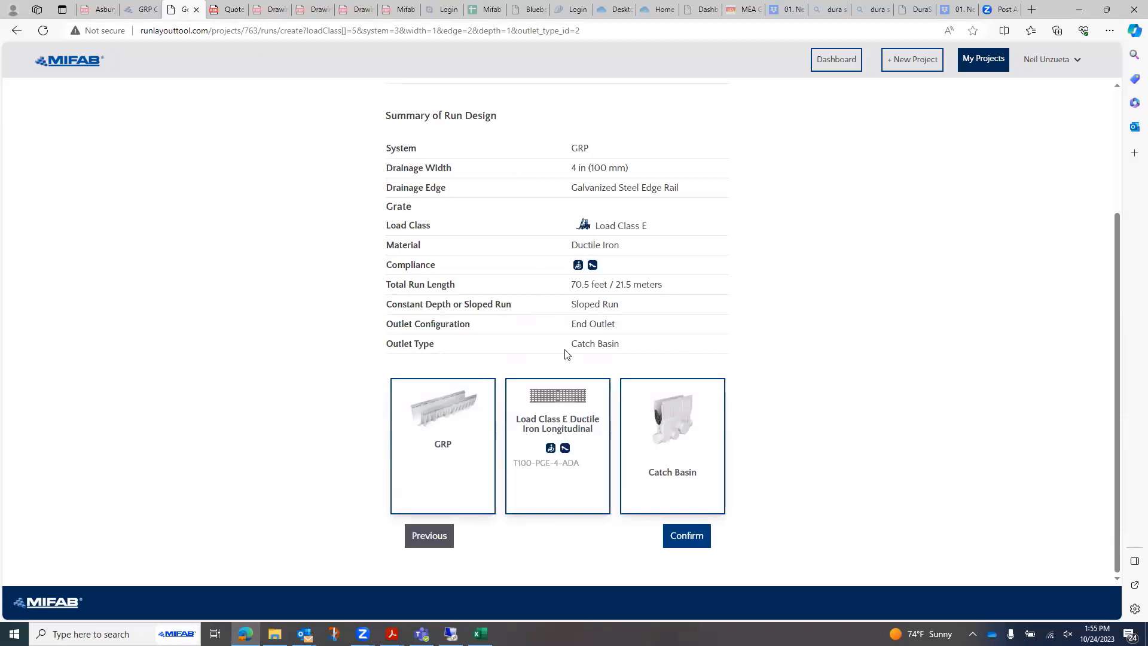
pyautogui.click(681, 536)
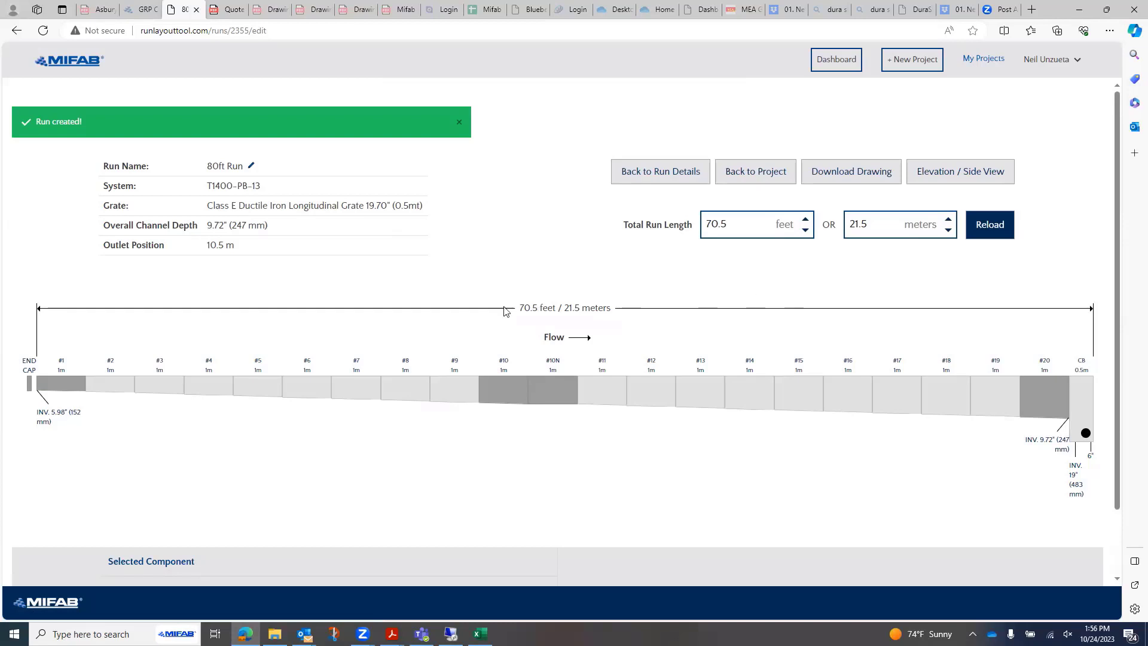
# Return to the project summary and apply a discount multiplier of 0.39
pyautogui.click(743, 181)
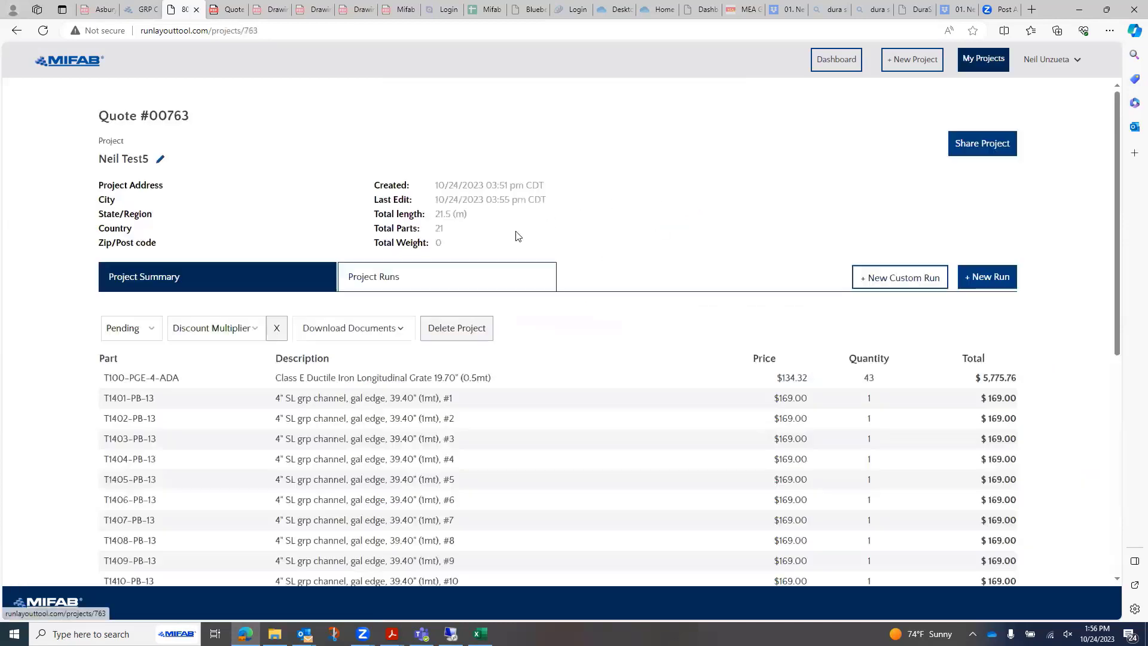
pyautogui.click(252, 335)
pyautogui.click(205, 492)
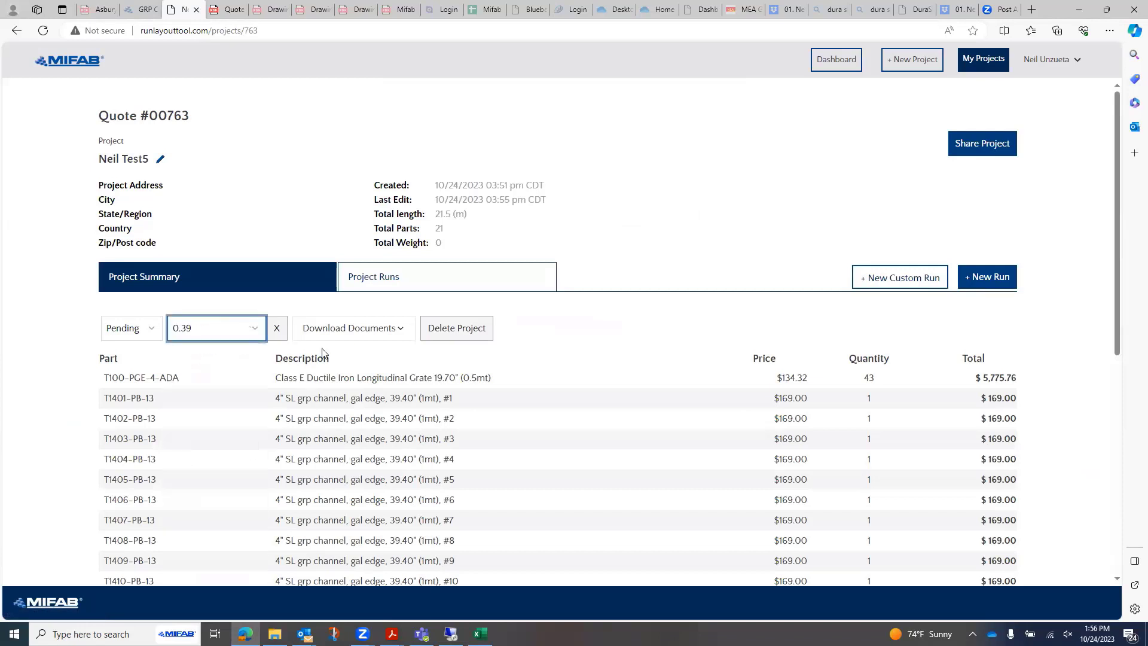
# Download the discounted quote as a PDF and open it to review the part list and pricing
pyautogui.click(394, 377)
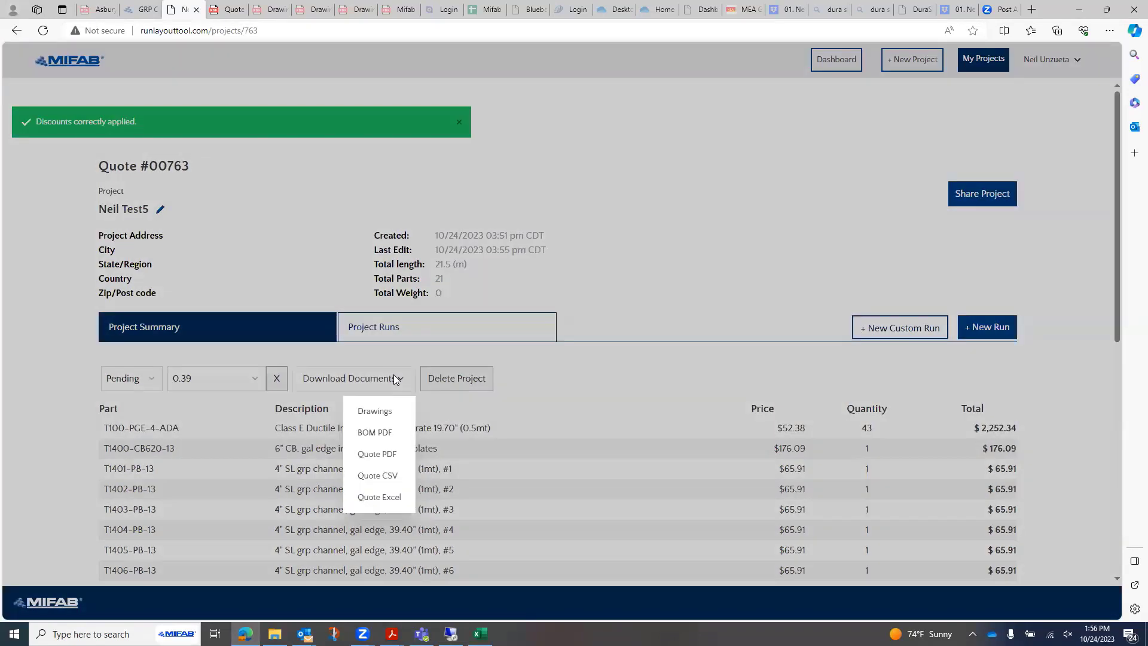
pyautogui.click(386, 454)
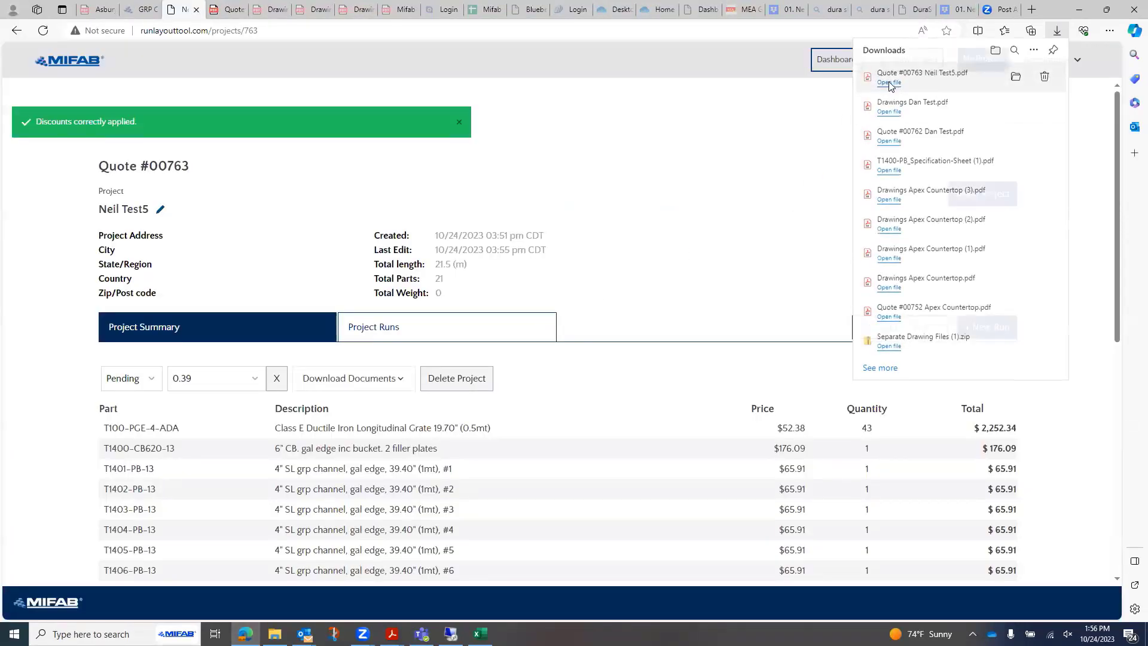
pyautogui.click(889, 84)
pyautogui.scroll(-2, 615, 397)
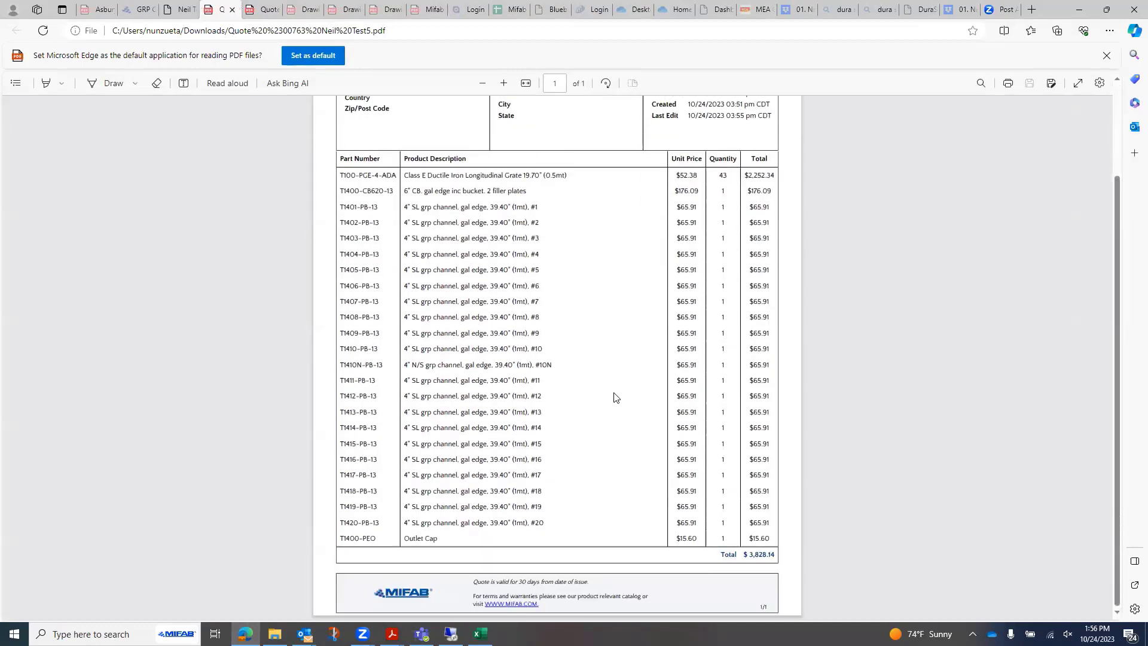
pyautogui.scroll(2, 622, 371)
pyautogui.scroll(-1, 638, 385)
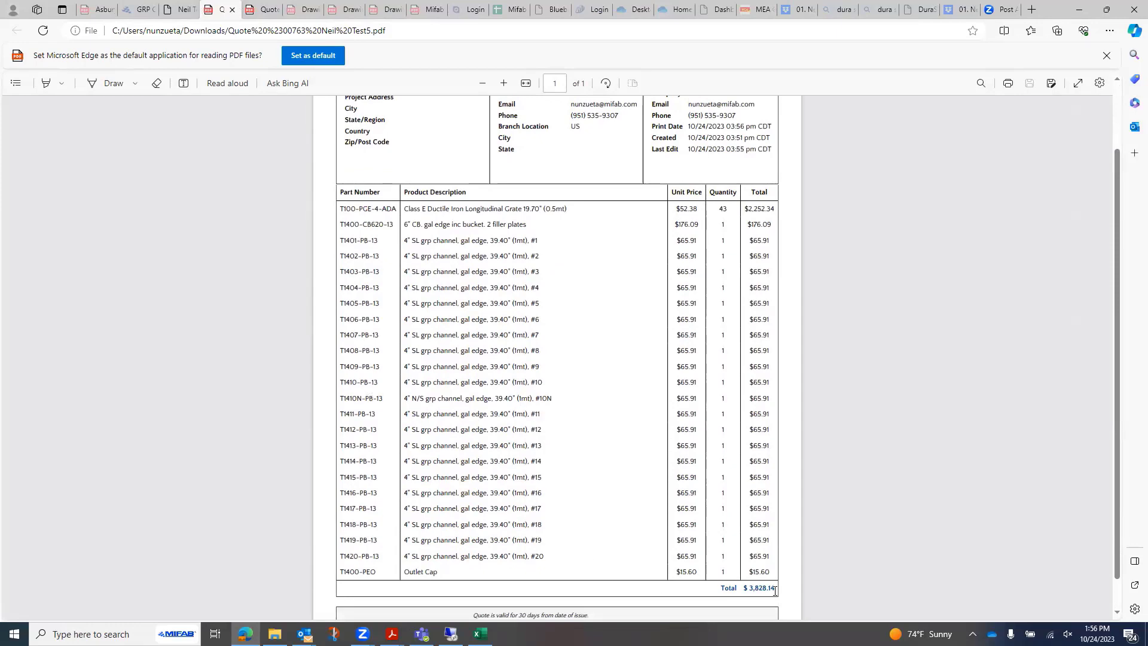
pyautogui.scroll(-1, 773, 591)
pyautogui.scroll(3, 764, 554)
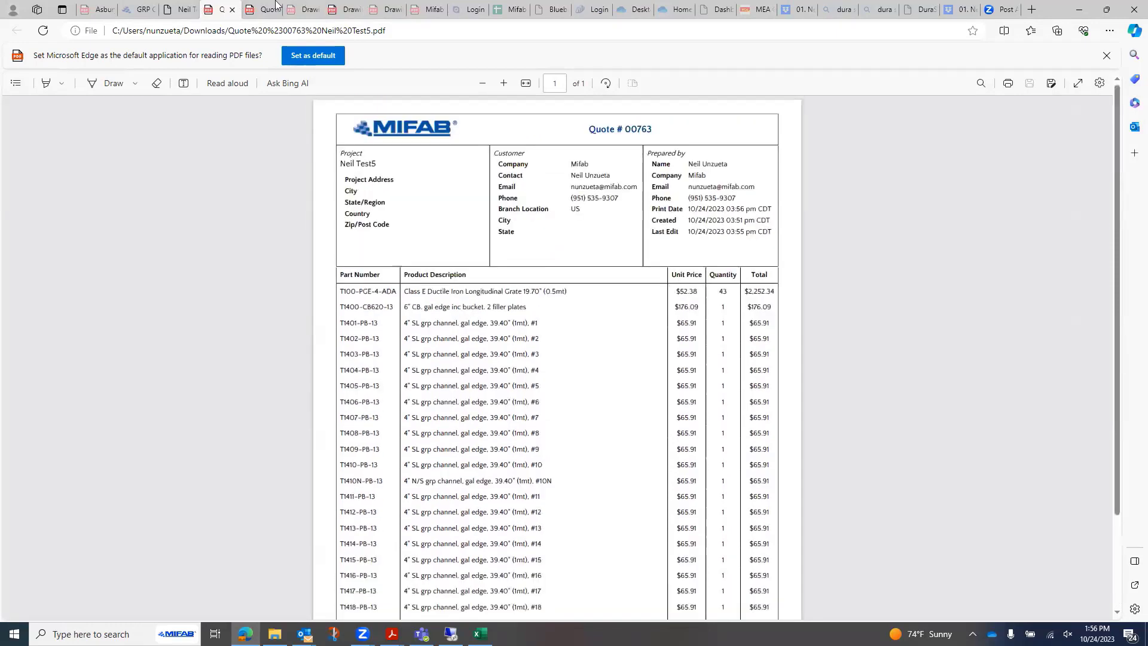
# Download the project's drawings, open the PDF to review the run layout, and return to the project page
pyautogui.click(179, 9)
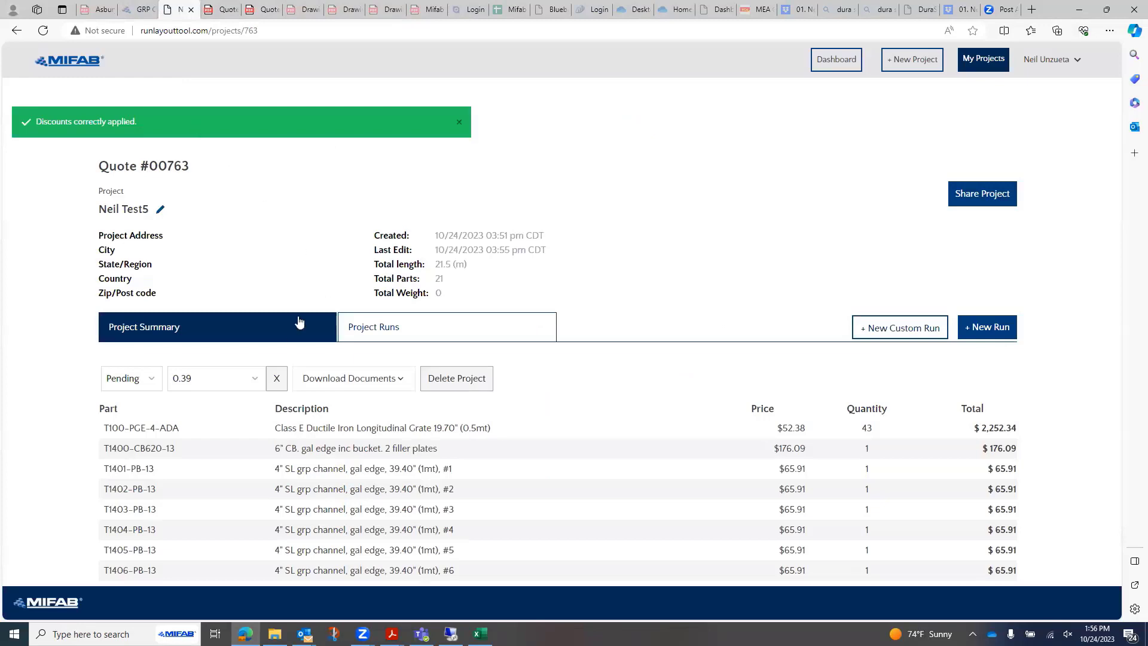
pyautogui.click(387, 379)
pyautogui.click(390, 412)
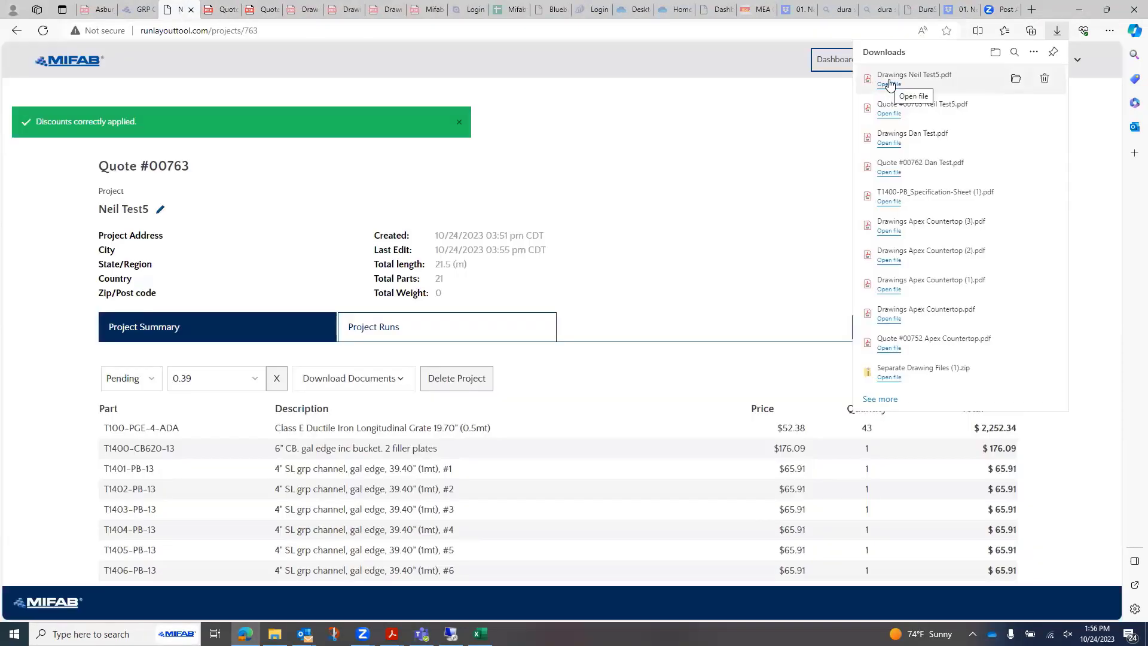
pyautogui.click(888, 82)
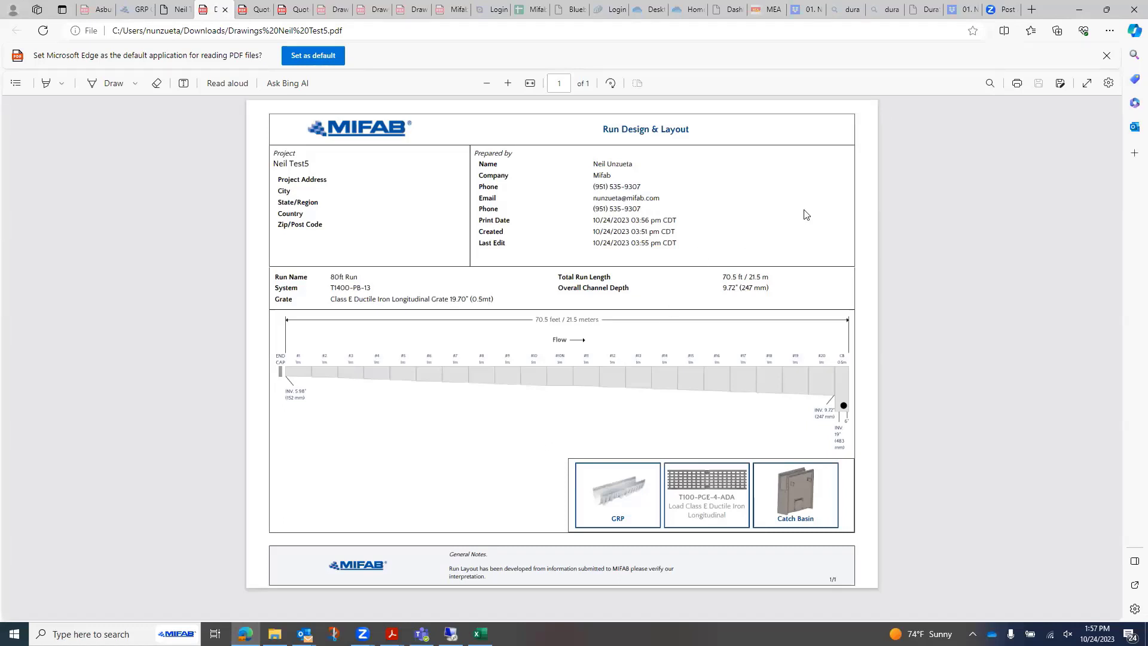
pyautogui.click(176, 13)
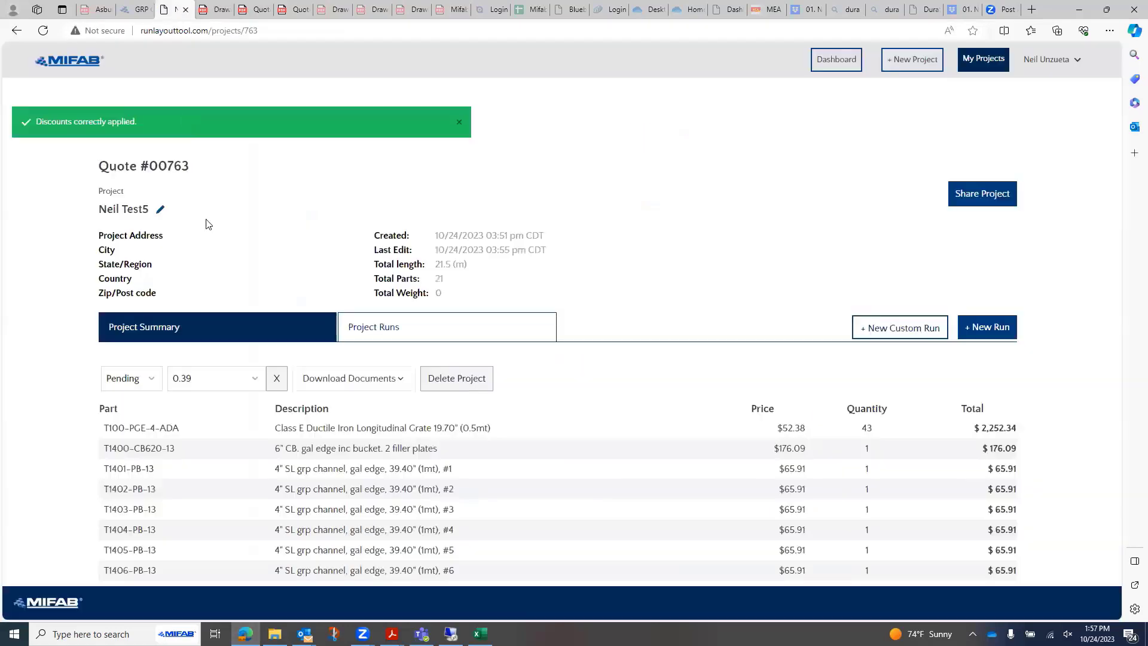